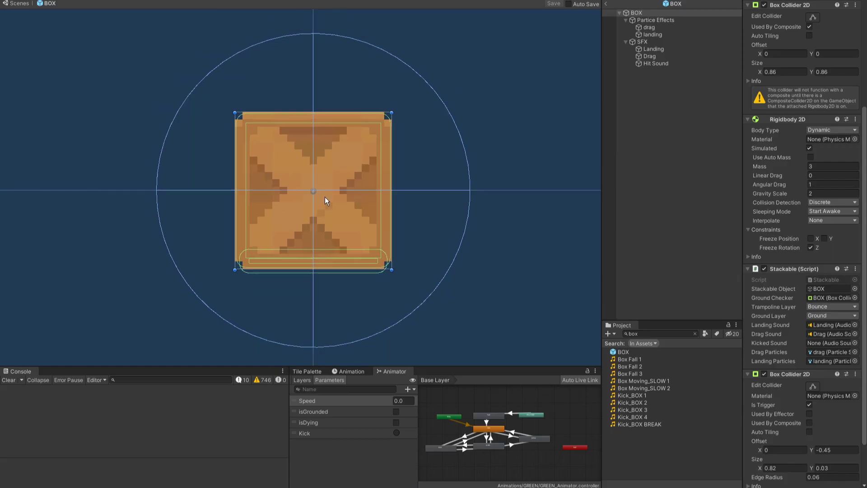
Step: Set the Interpolate option of the BOX prefab's Rigidbody 2D to Interpolate
scroll(324, 197, up, 4)
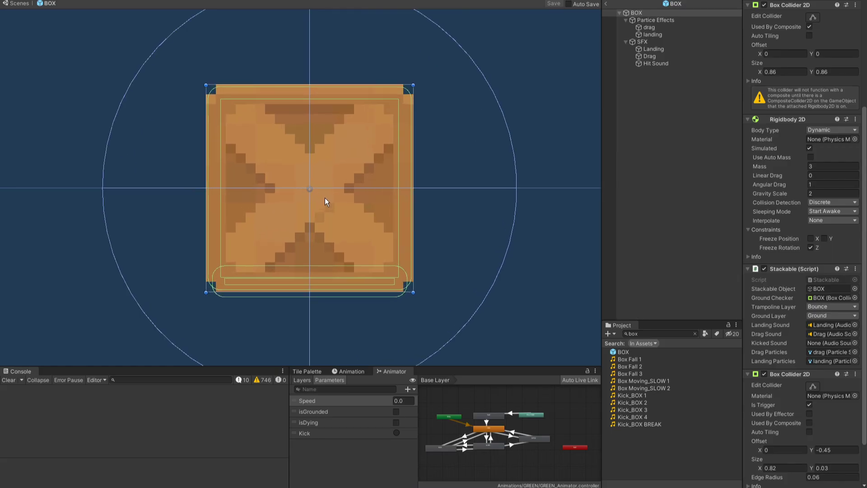
click(827, 220)
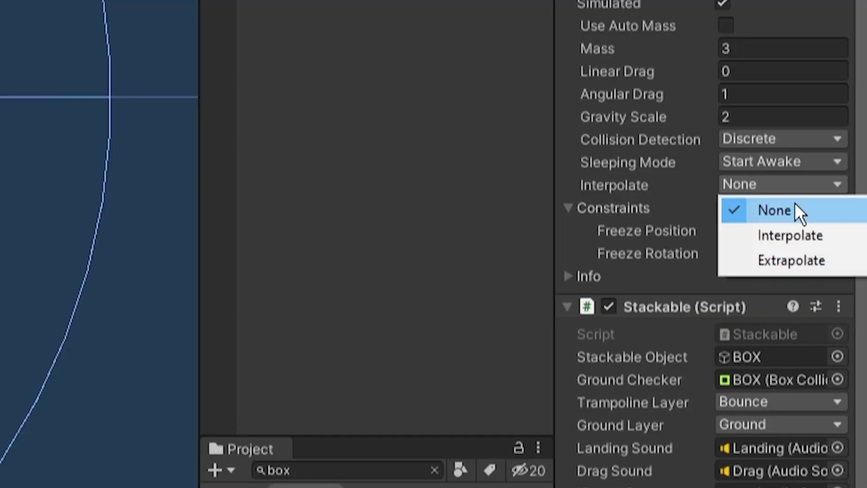
click(803, 233)
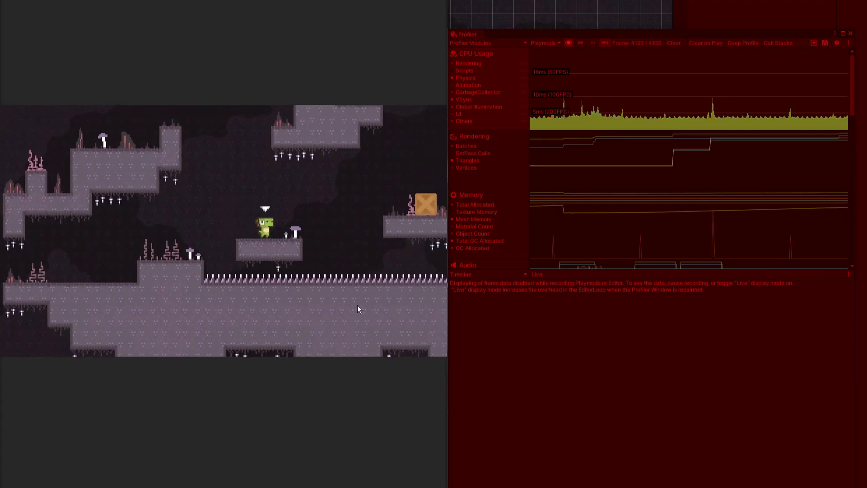
Step: Playtest the level with the Profiler recording, moving the green dinosaur across the platforms and spikes to the exit door
key(Right)
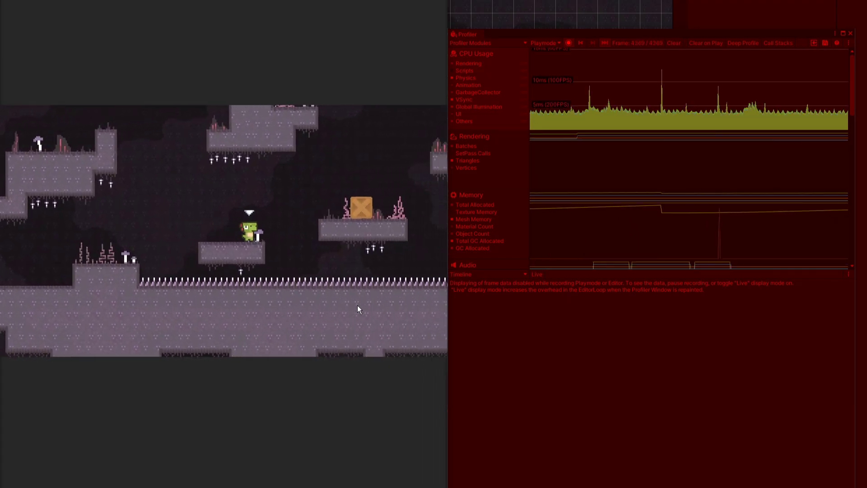
key(Right)
key(space)
key(Right)
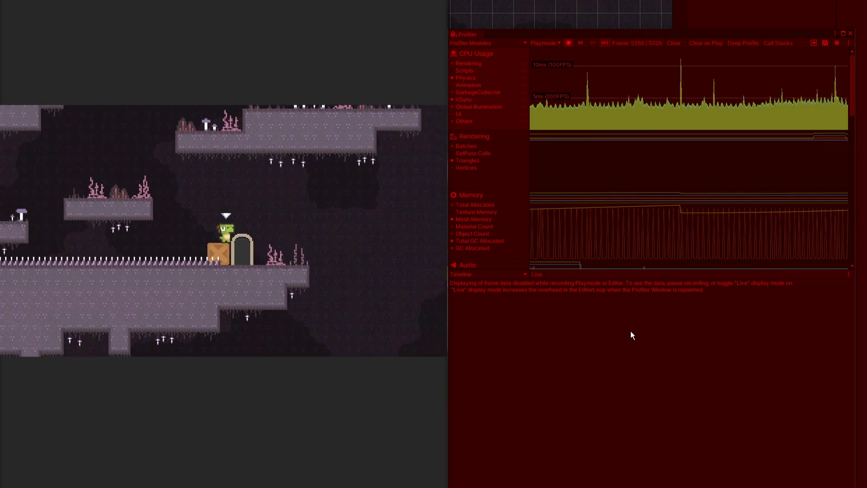
key(Right)
key(space)
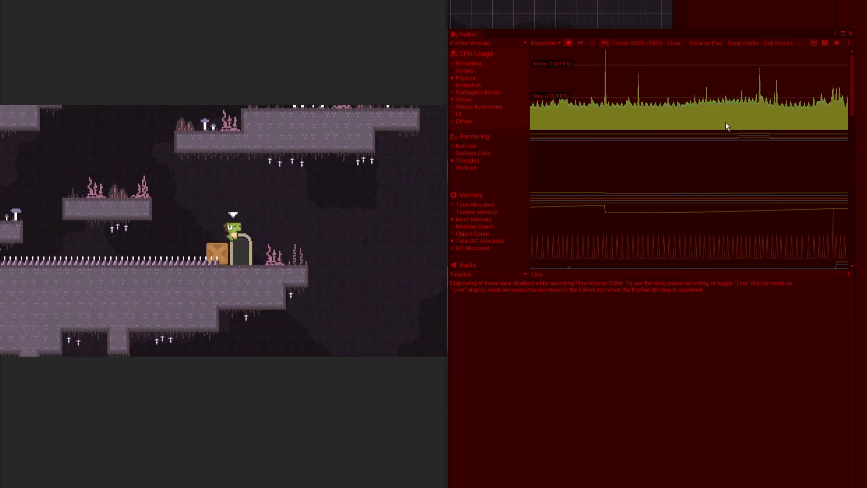
key(Up)
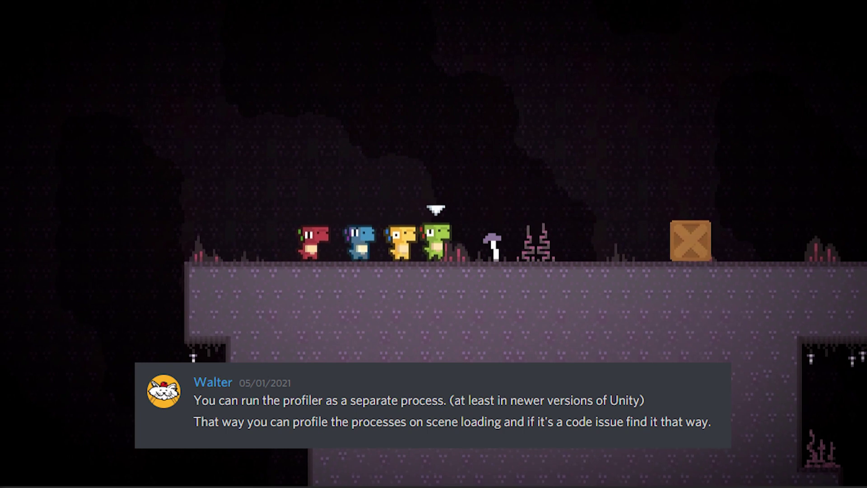
key(Right)
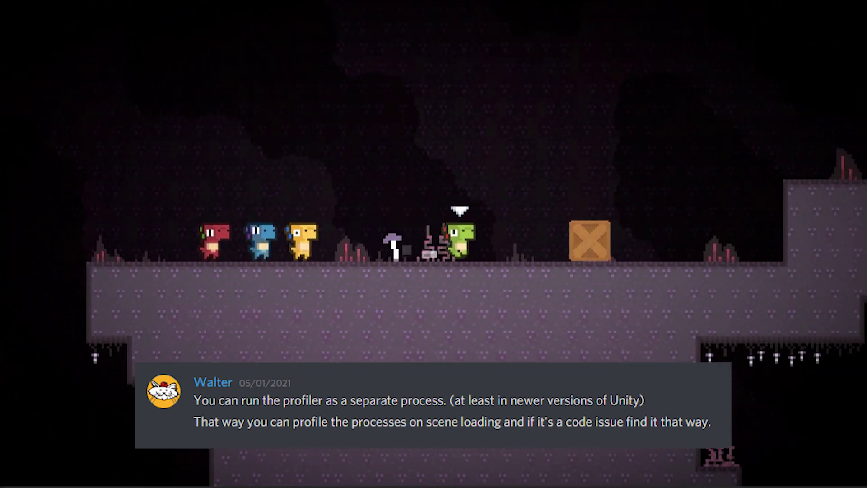
key(space)
key(space)
key(Right)
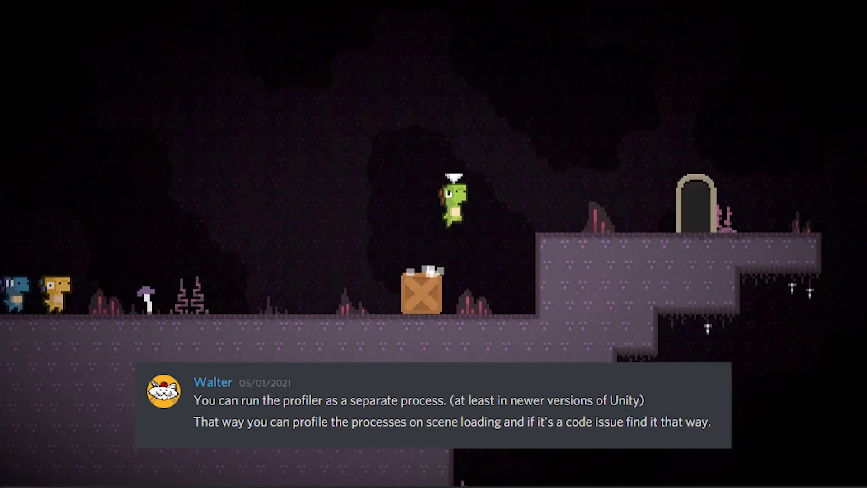
key(Right)
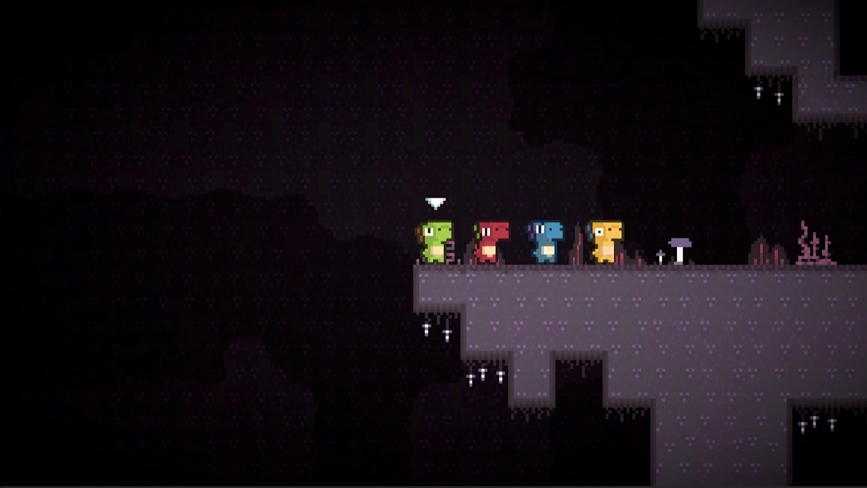
key(space)
key(Right)
key(Right)
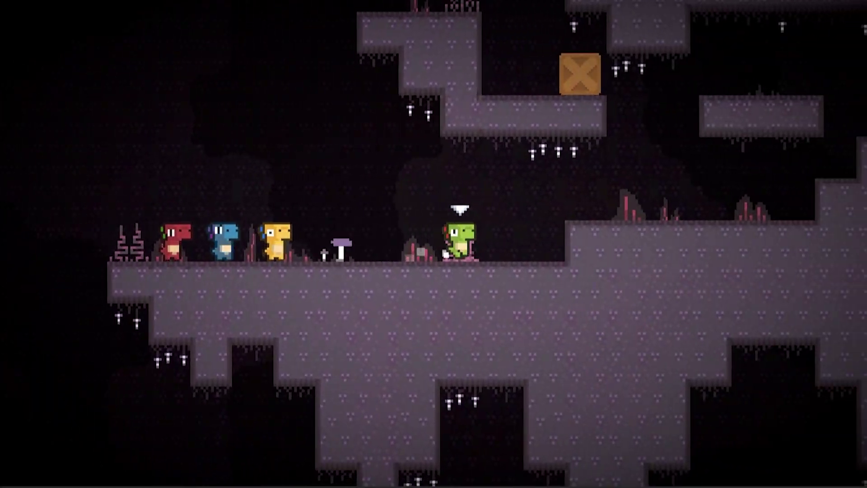
key(space)
key(Right)
key(space)
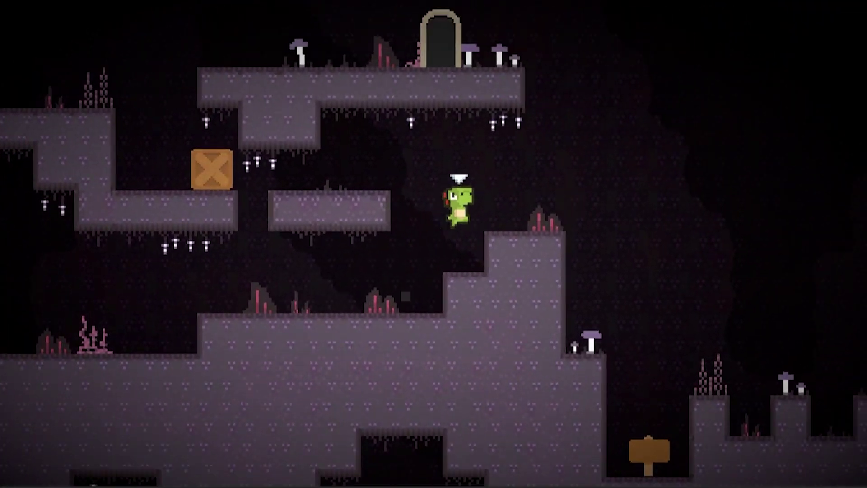
key(Left)
key(space)
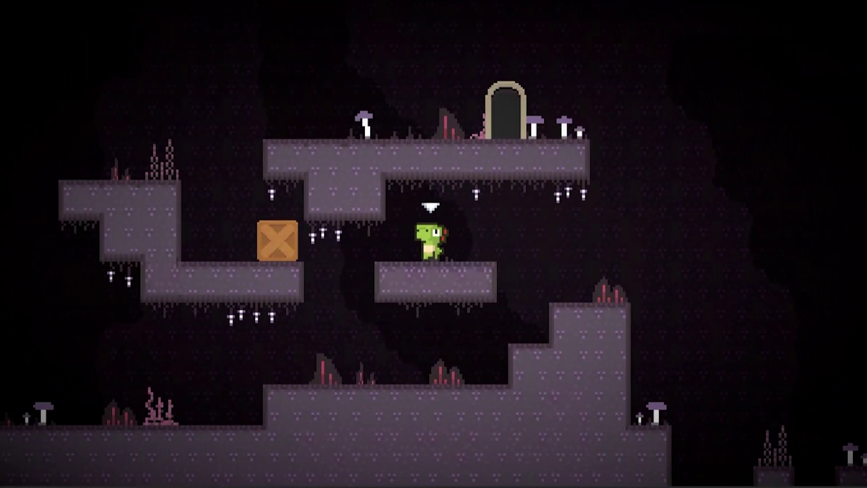
key(Left)
key(space)
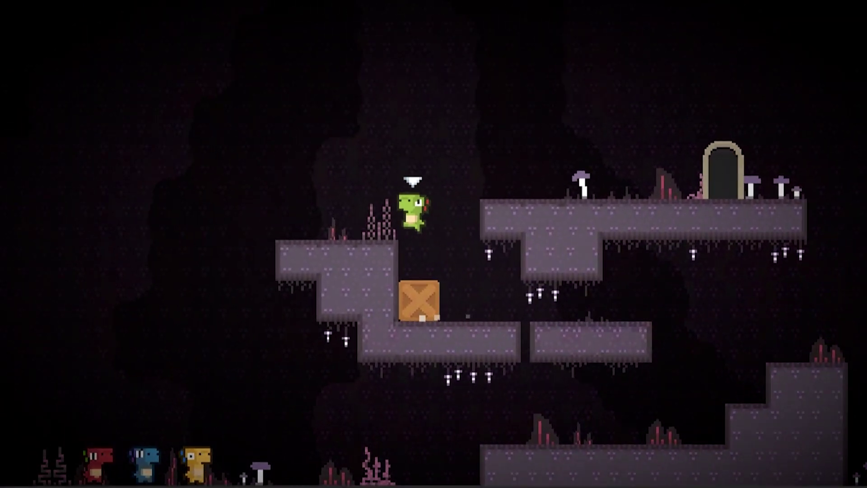
key(Right)
key(space)
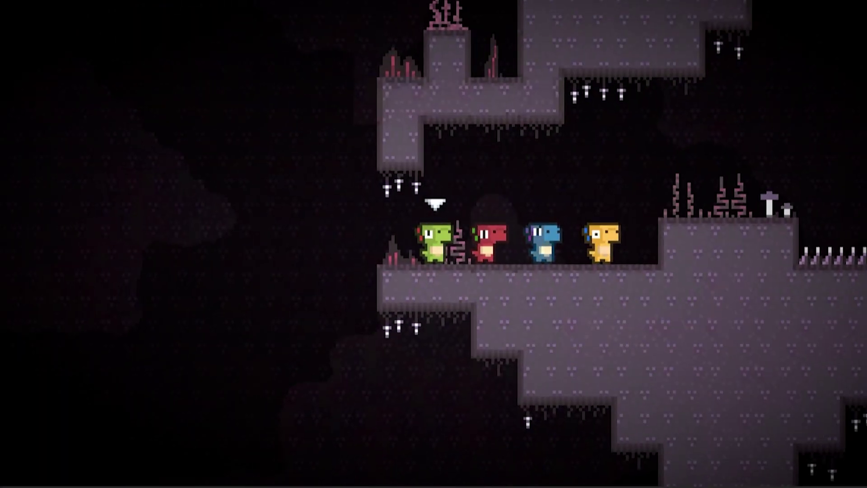
key(space)
key(Right)
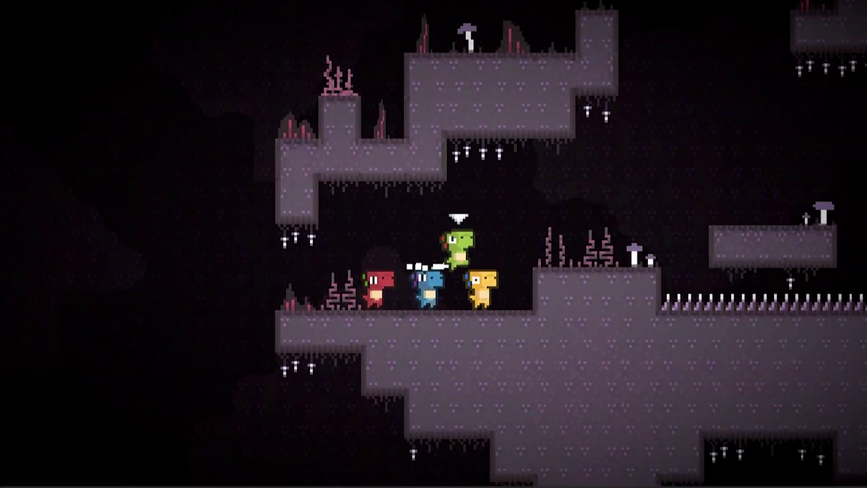
key(space)
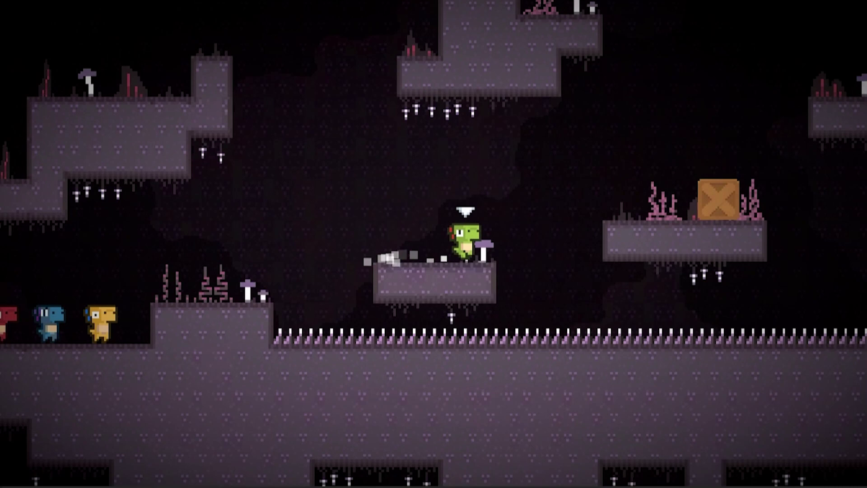
key(space)
key(Right)
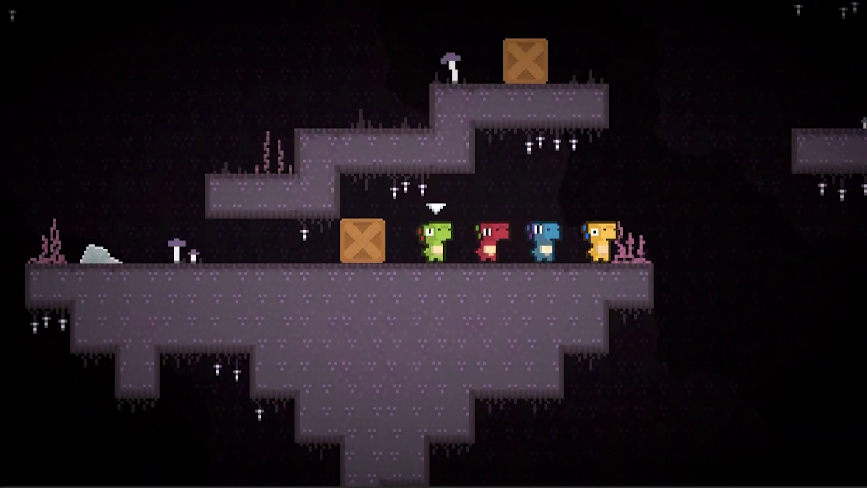
key(Left)
key(Right)
key(space)
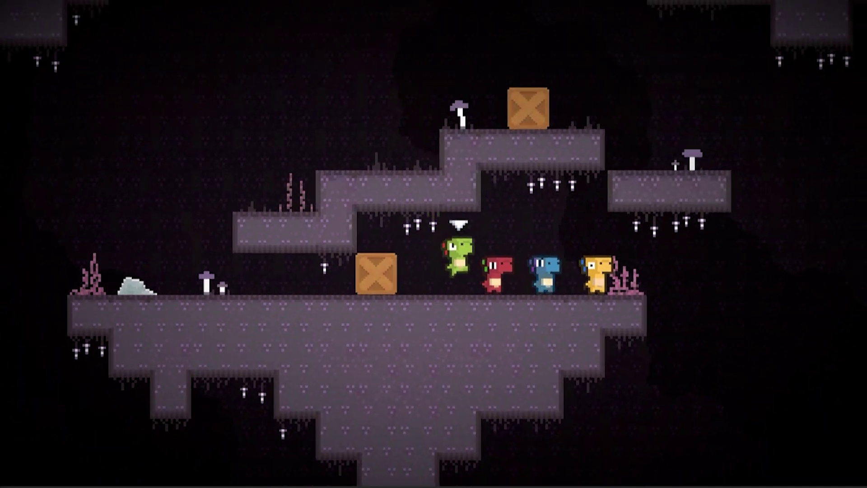
key(Left)
key(Right)
key(space)
key(space)
key(Right)
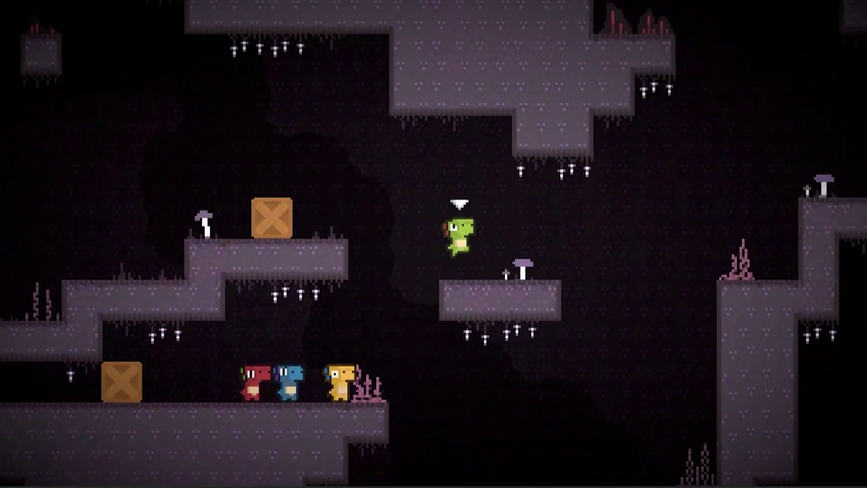
key(Up)
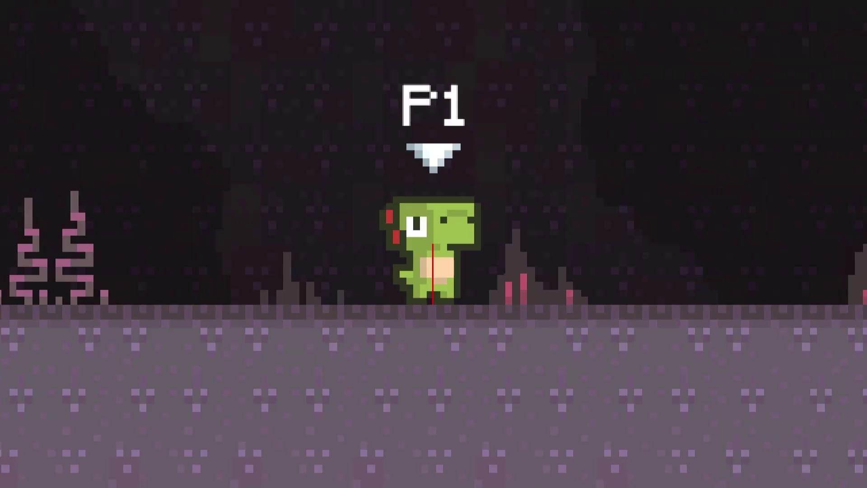
key(Up)
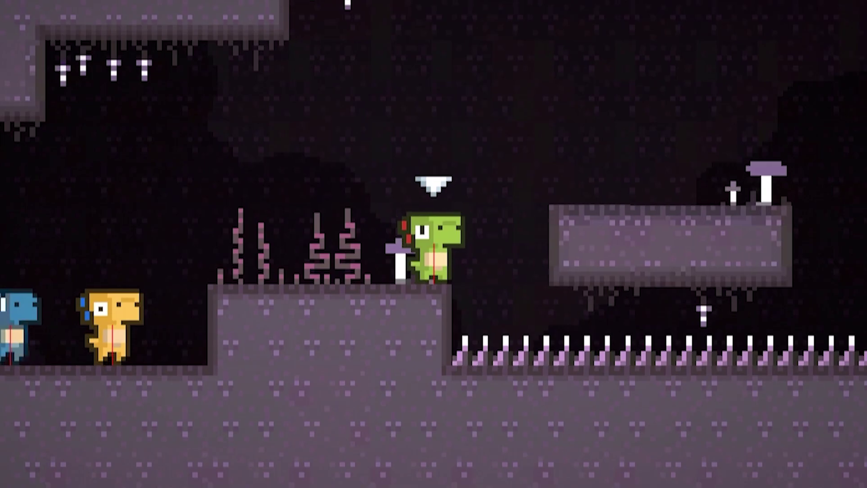
key(Up)
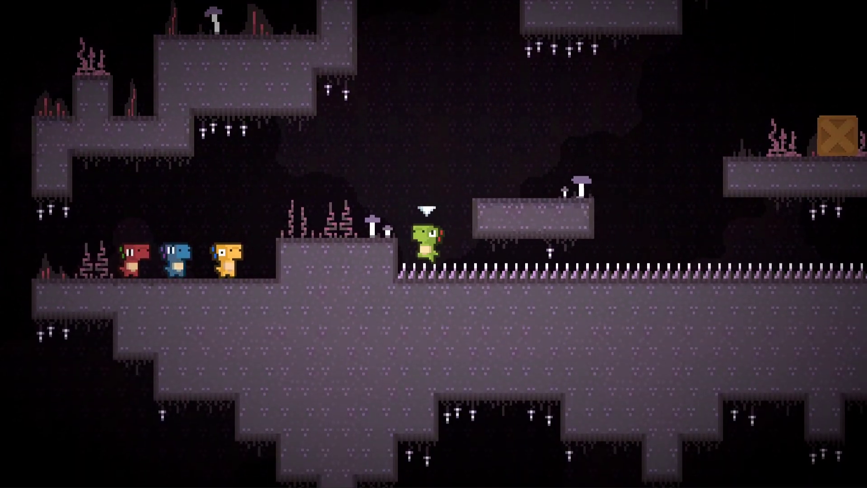
key(Left)
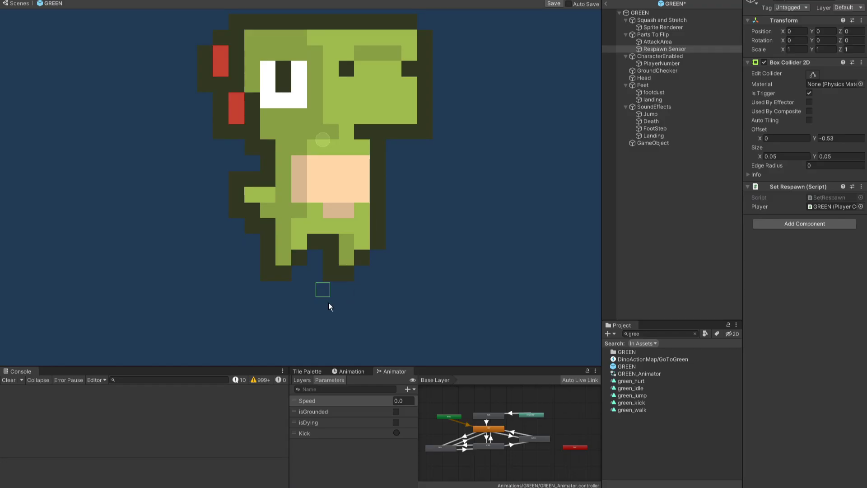
scroll(328, 302, up, 2)
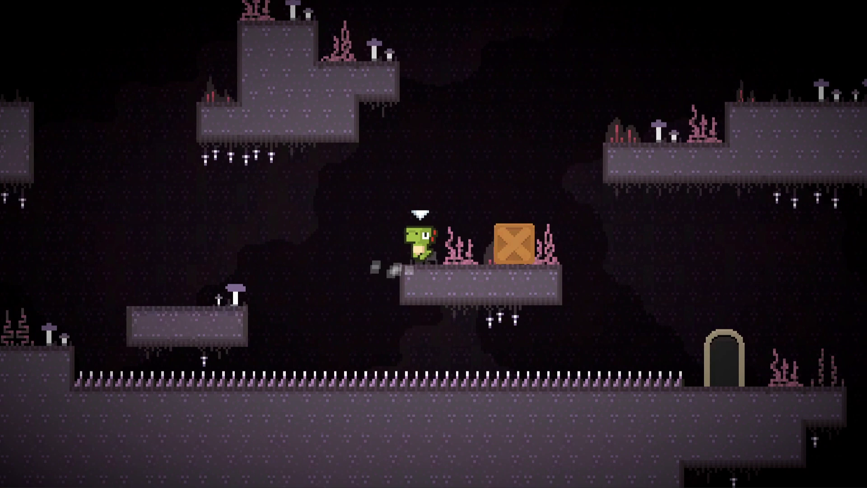
key(space)
key(Left)
key(space)
key(space)
key(Right)
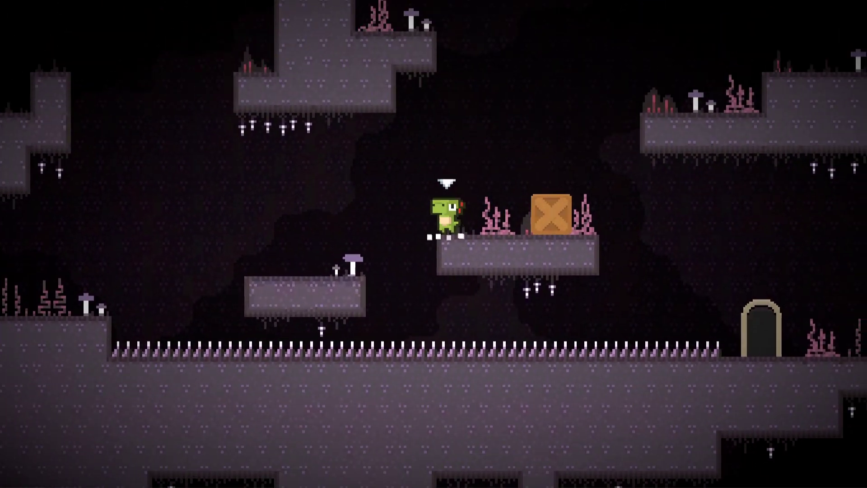
key(space)
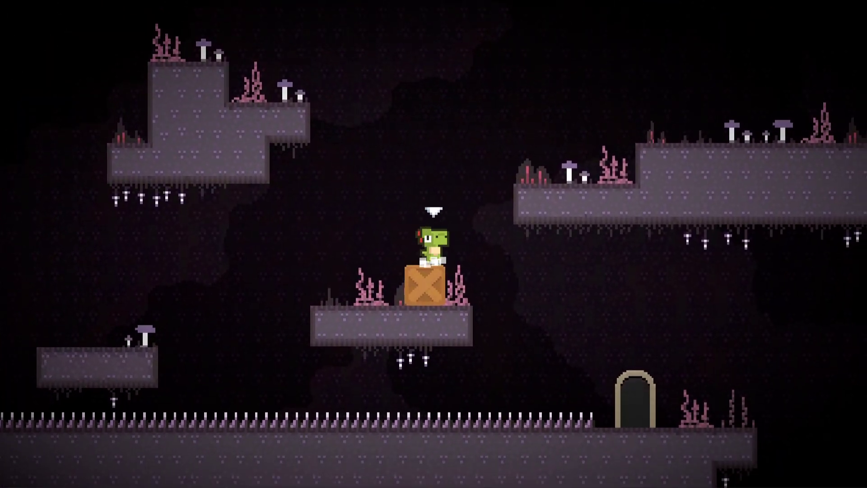
key(space)
key(Left)
key(Right)
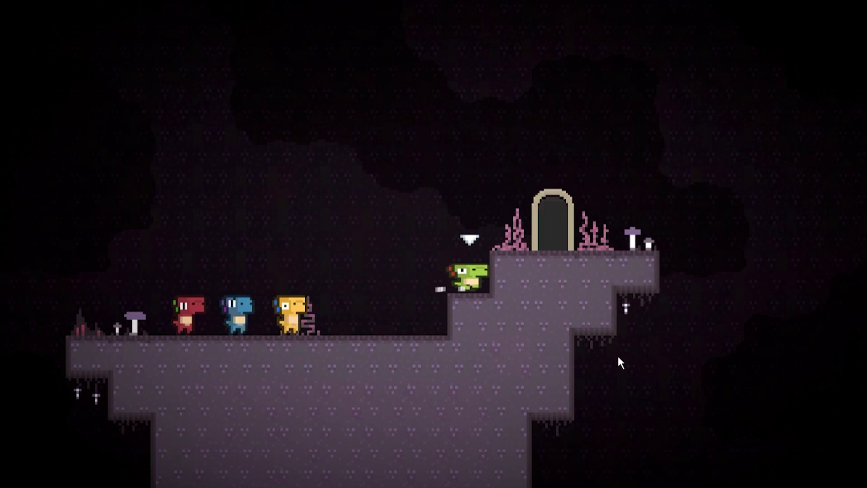
key(space)
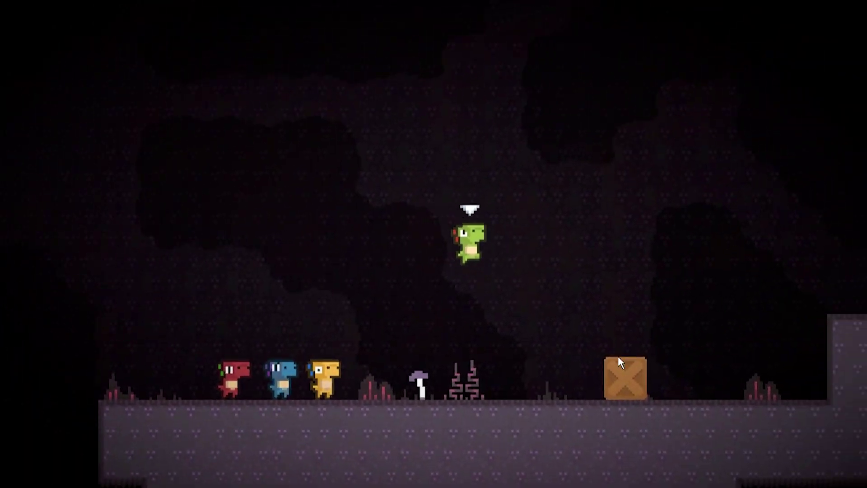
Step: Pause the running game and leave the level for the main menu
key(Escape)
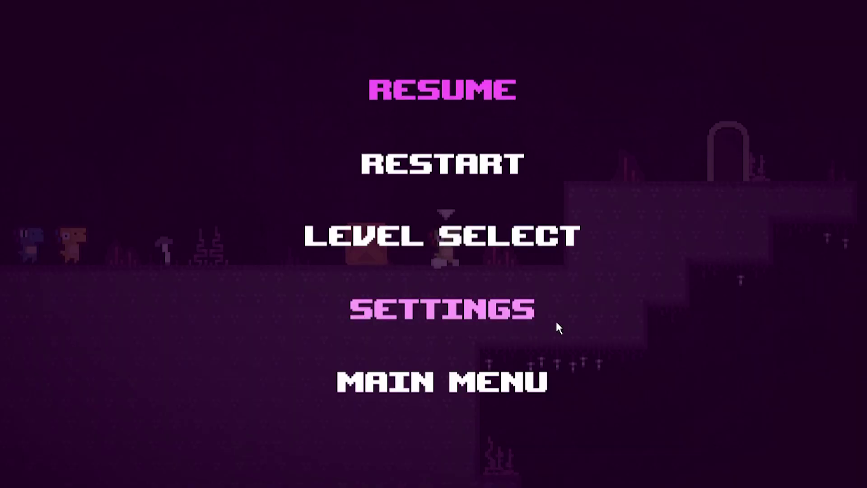
click(527, 378)
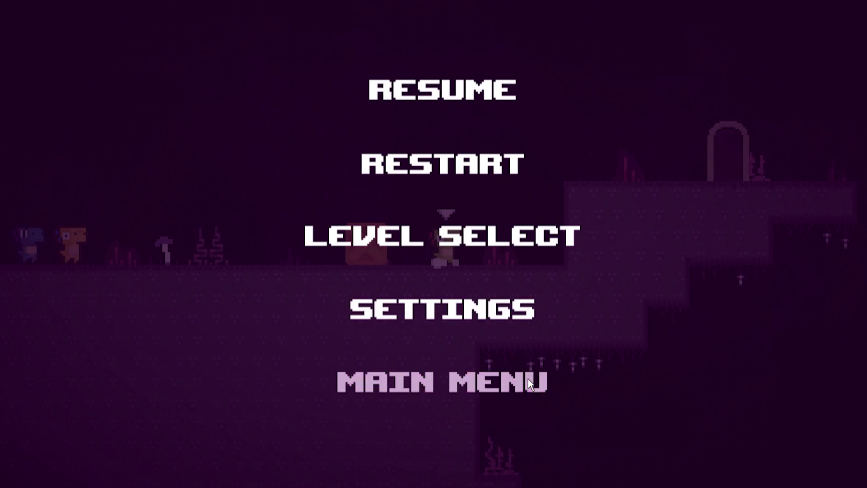
click(454, 214)
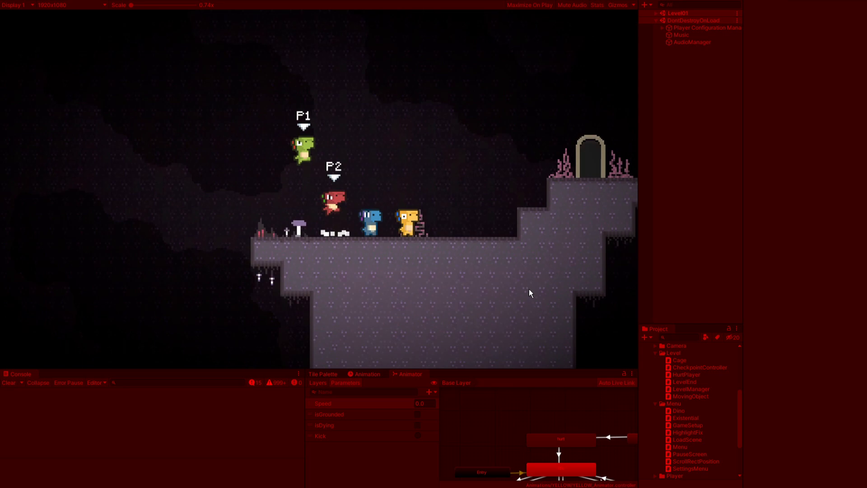
Step: Expand Player Configuration Manager under DontDestroyOnLoad and inspect the components of its second Player Configuration clone
key(space)
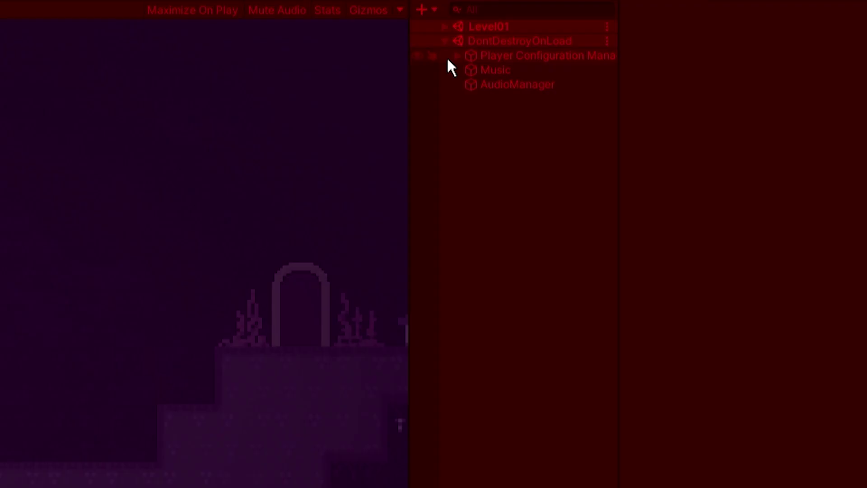
click(662, 28)
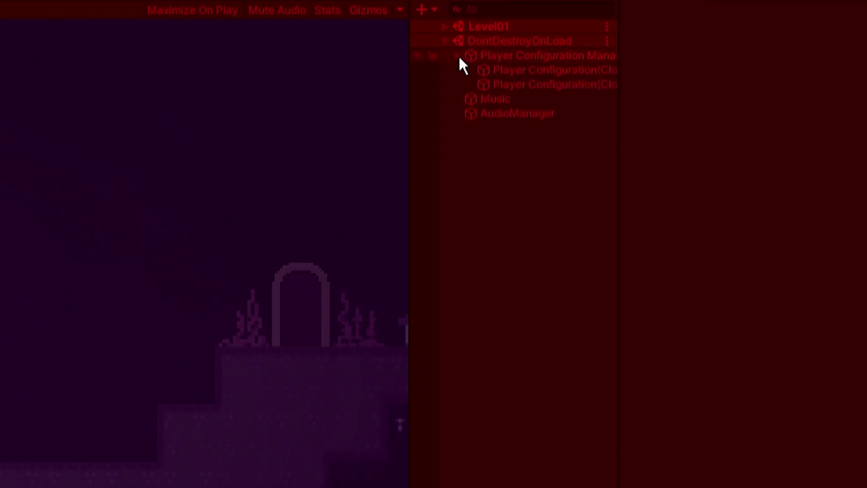
click(709, 42)
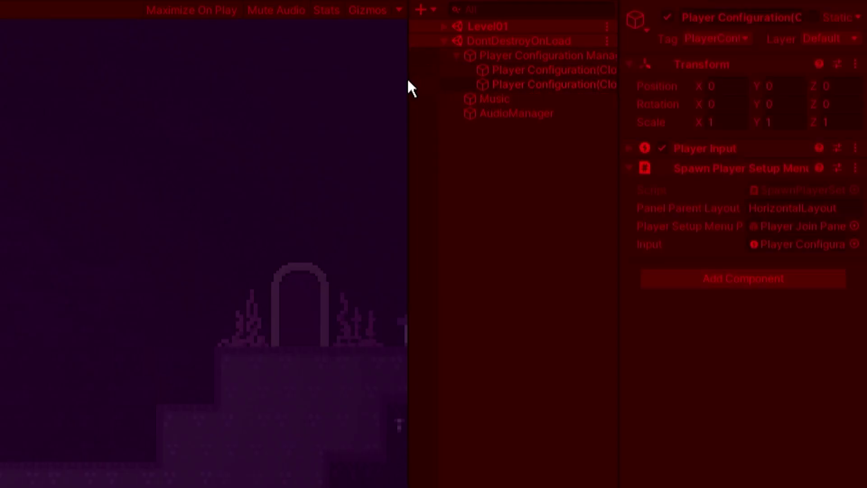
Step: Inspect the components shared by both Player Configuration clones and return the game to the main menu
drag(408, 81, 349, 91)
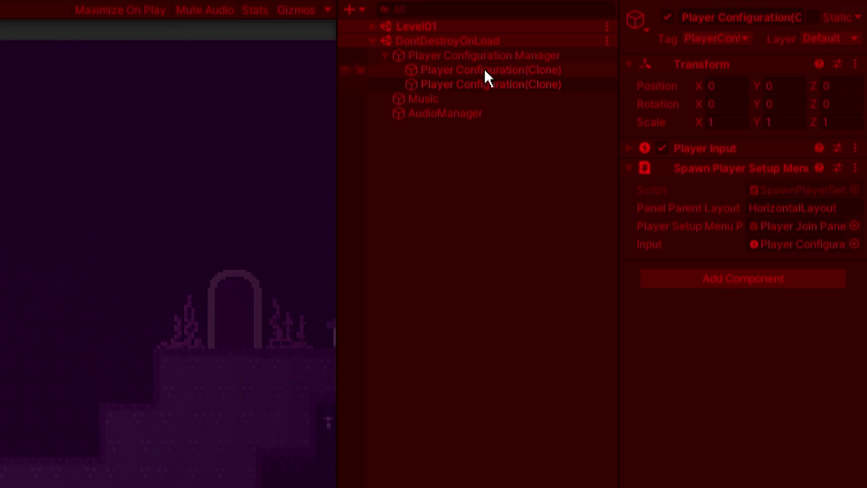
click(490, 83)
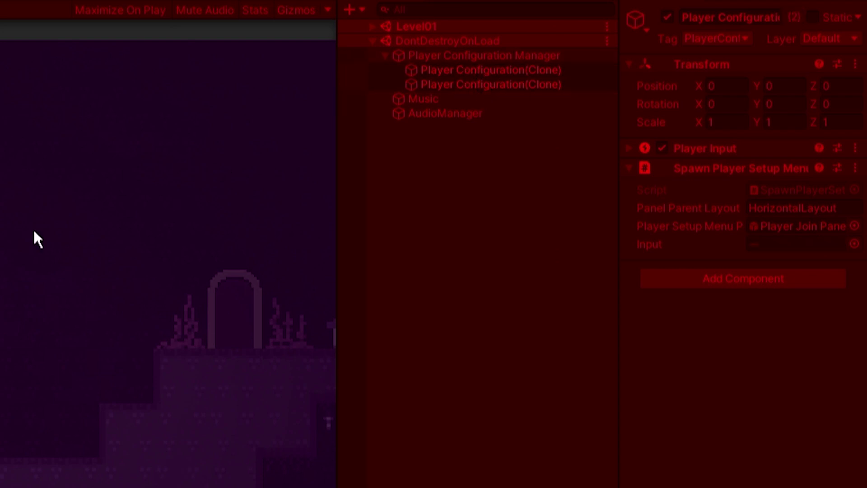
click(346, 280)
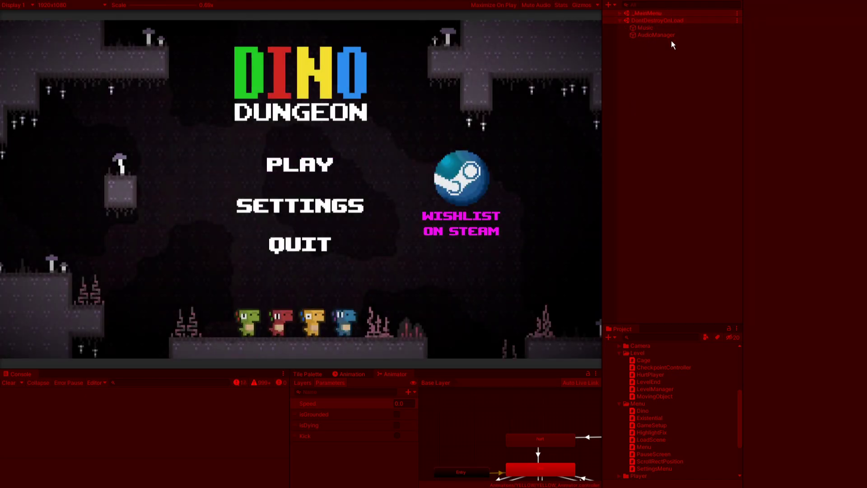
Step: Start the game from the main menu and test player 1's jumping and switching across the green, red and blue dinosaurs
click(306, 160)
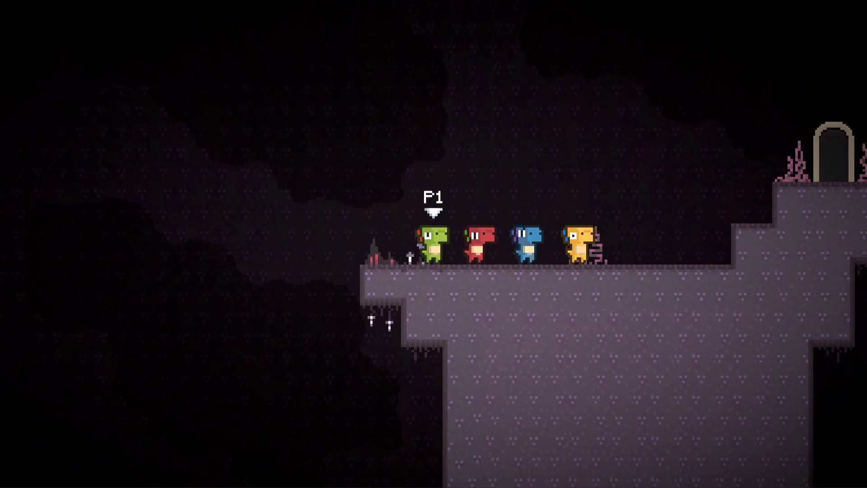
key(space)
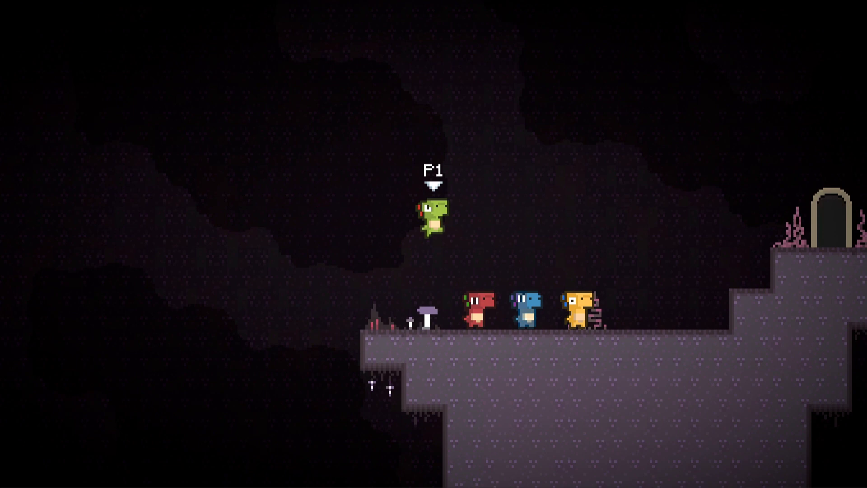
key(space)
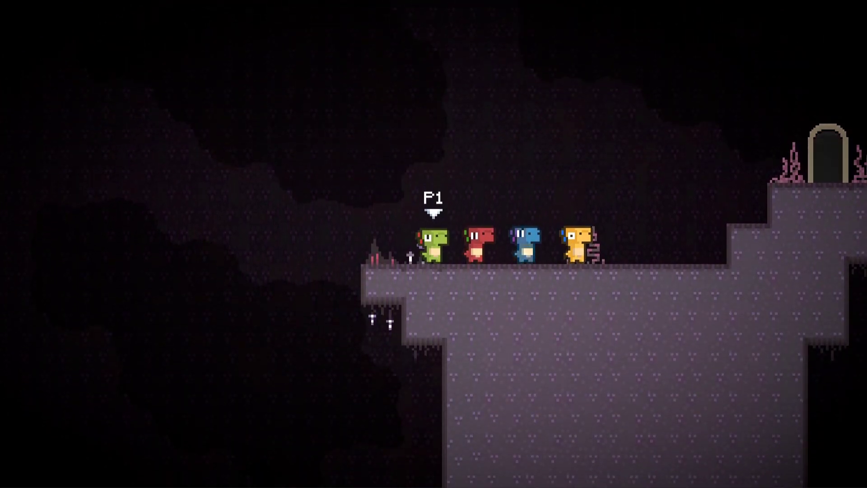
key(Tab)
key(Tab)
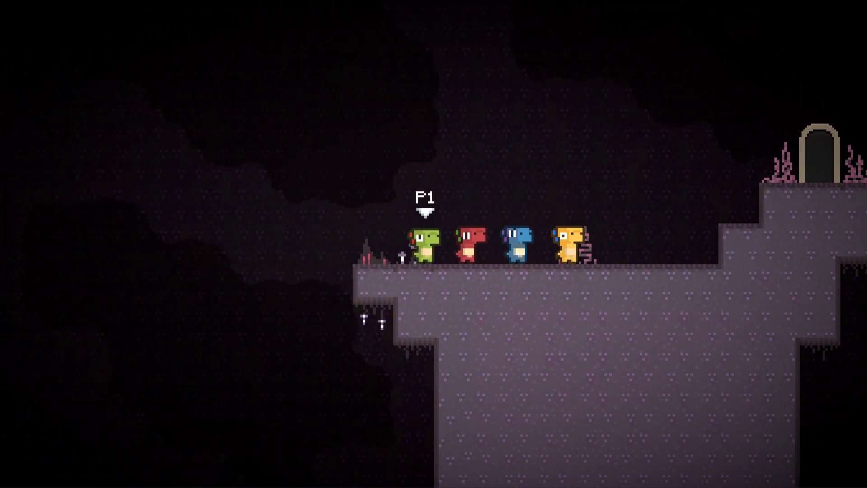
key(space)
key(Tab)
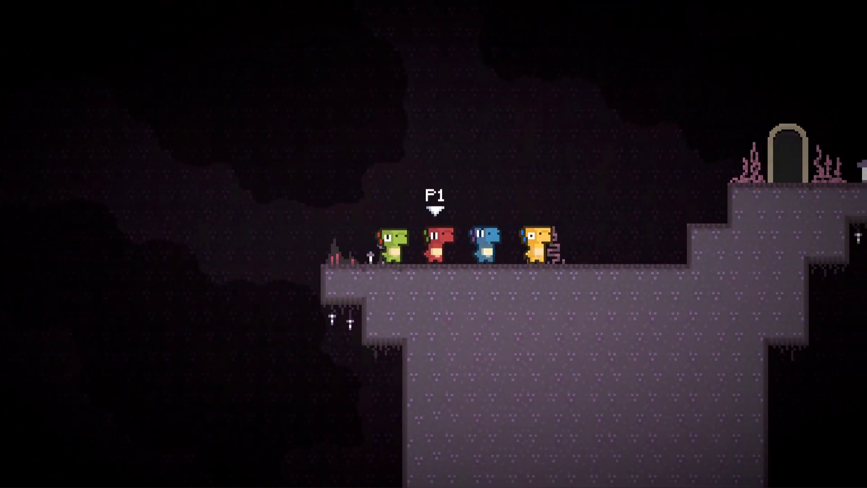
key(space)
key(Tab)
key(space)
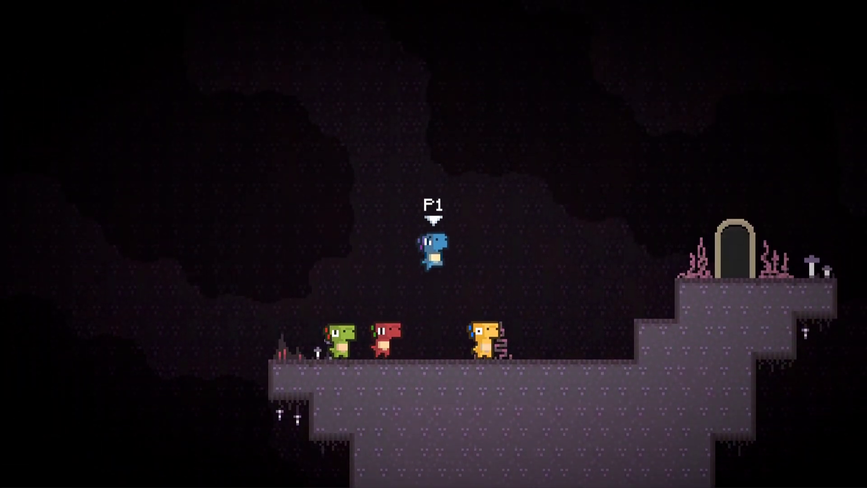
key(Tab)
Step: Playtest with two players, switching P2 to blue and P1 to yellow and moving them toward the red and green stack
key(Up)
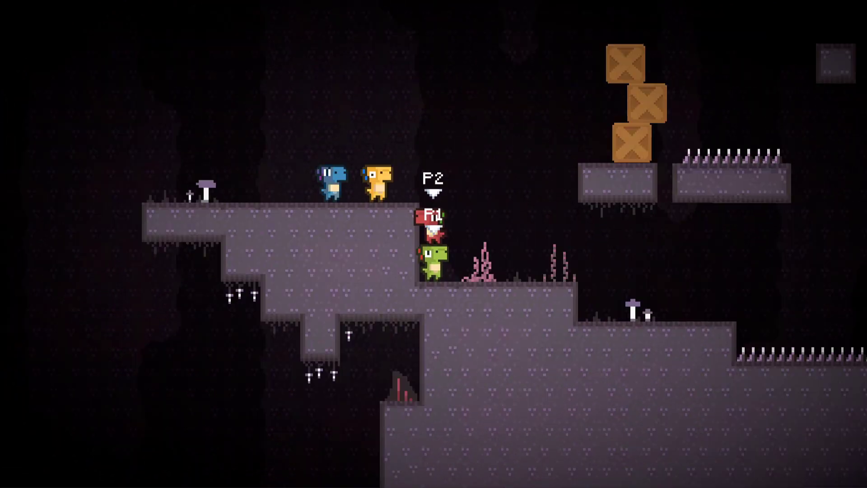
key(Tab)
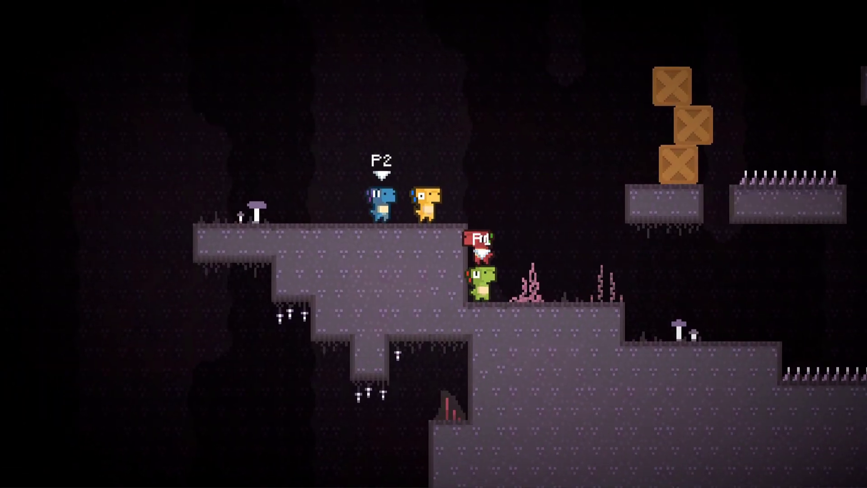
key(Tab)
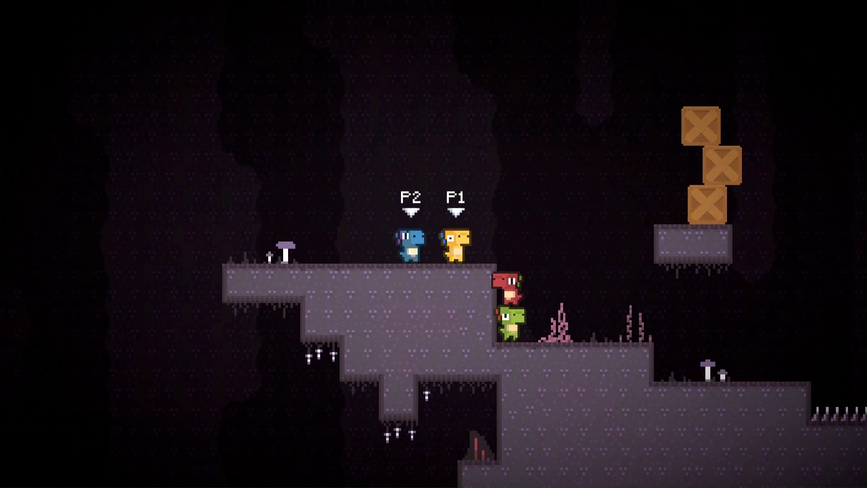
key(Right)
key(d)
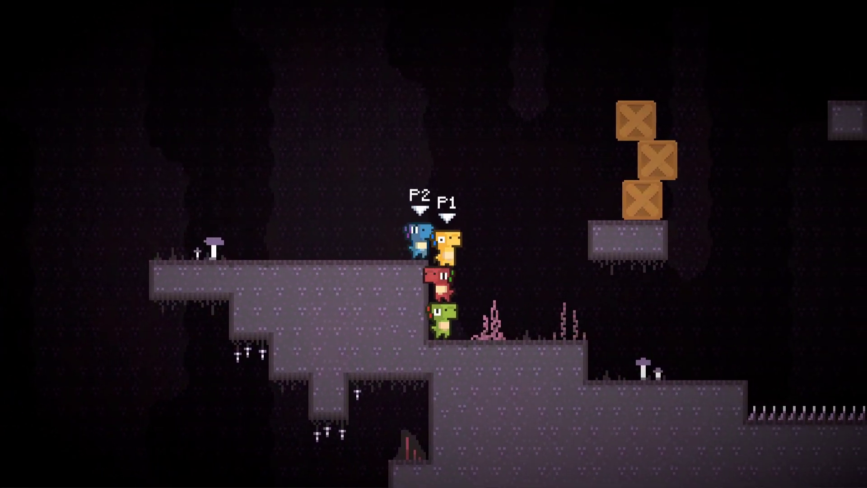
key(w)
key(d)
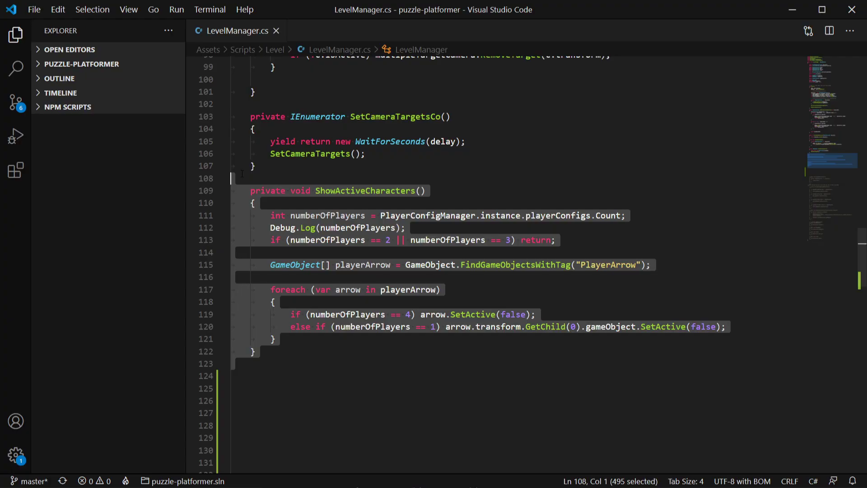
Step: Switch to Visual Studio Code and select the ShowActiveCharacters method in LevelManager.cs
click(242, 341)
drag(242, 340, 233, 209)
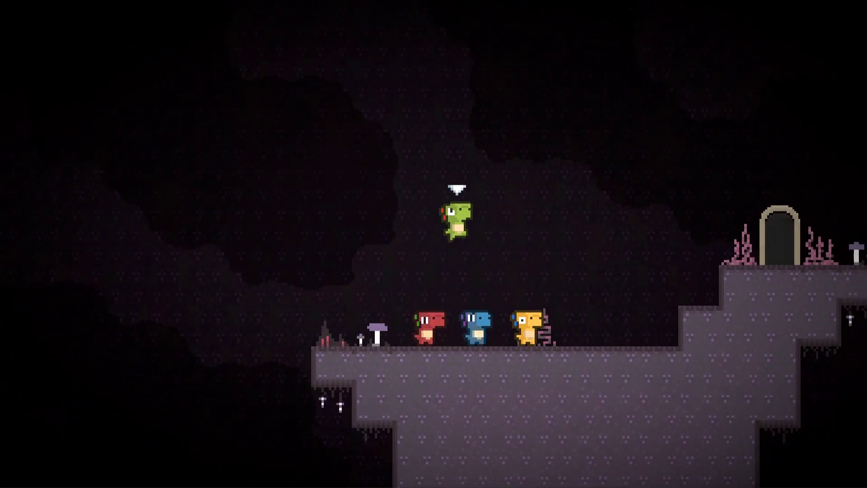
Step: Playtest in single-player mode with the unlabelled arrow, switching characters and stacking the green, red and blue dinosaurs on the yellow one
key(Right)
key(Tab)
key(Right)
key(space)
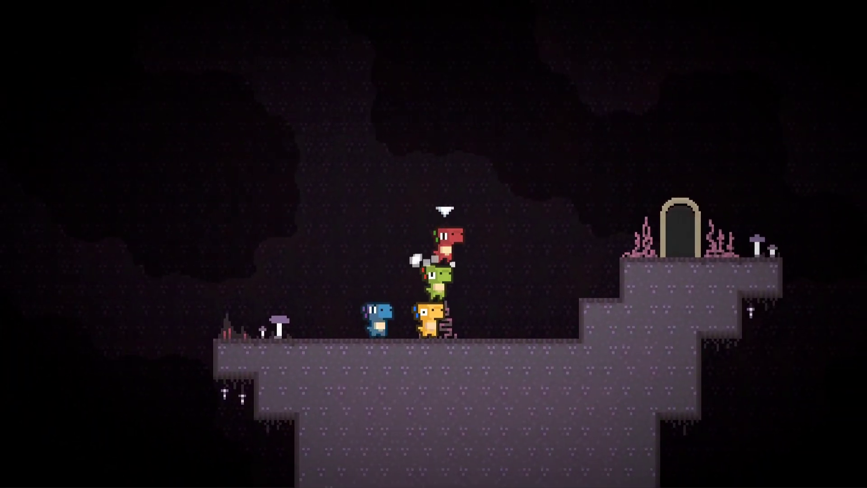
key(Tab)
key(Right)
key(Up)
key(Up)
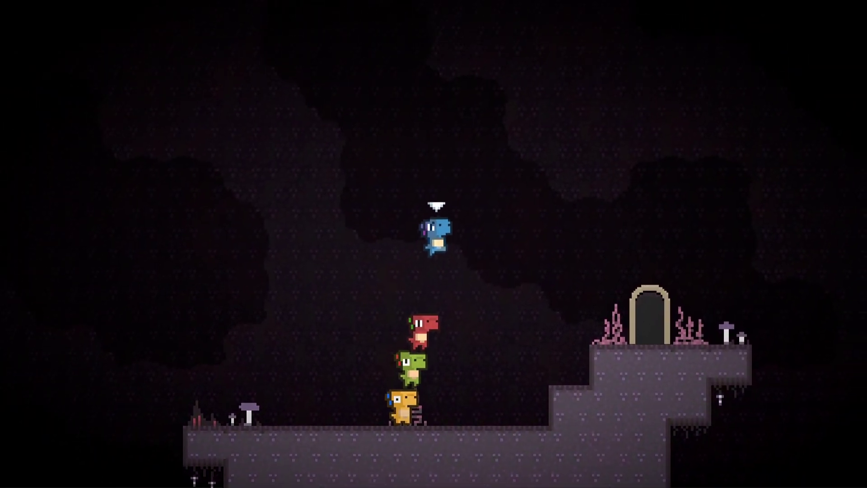
key(Up)
key(Right)
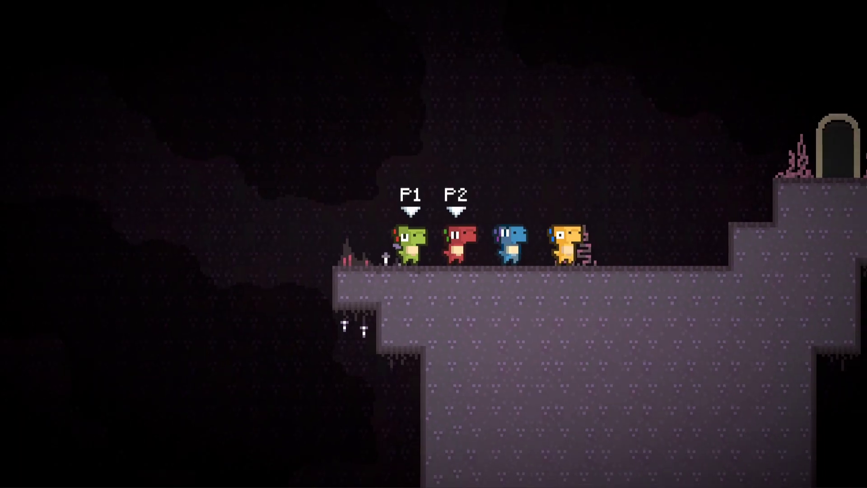
Step: Playtest movement and jumping with two players, and push the wooden box along the platform in a four-player session
key(Right)
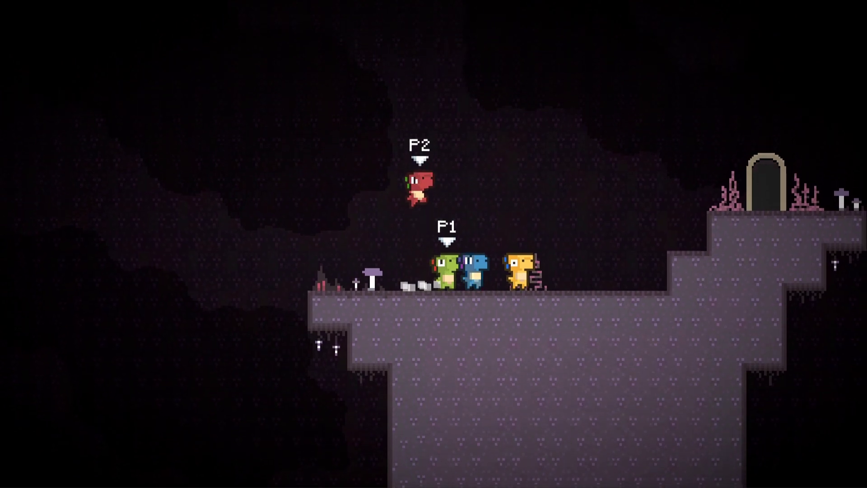
key(Up)
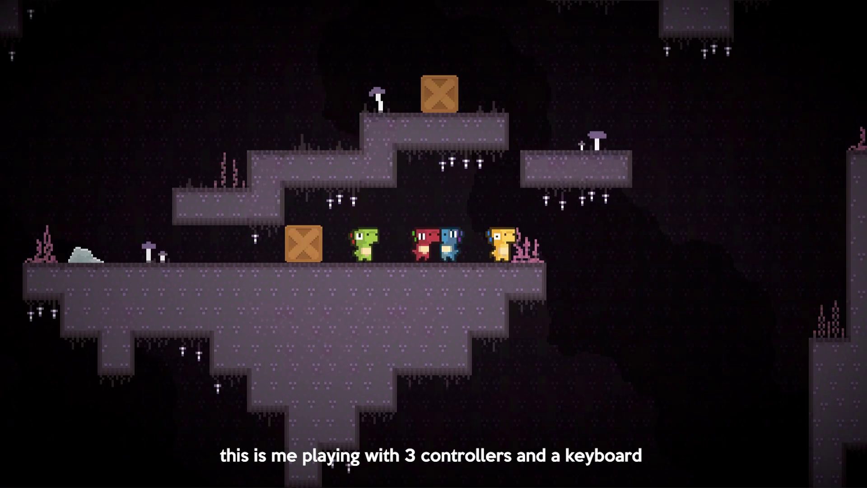
key(Left)
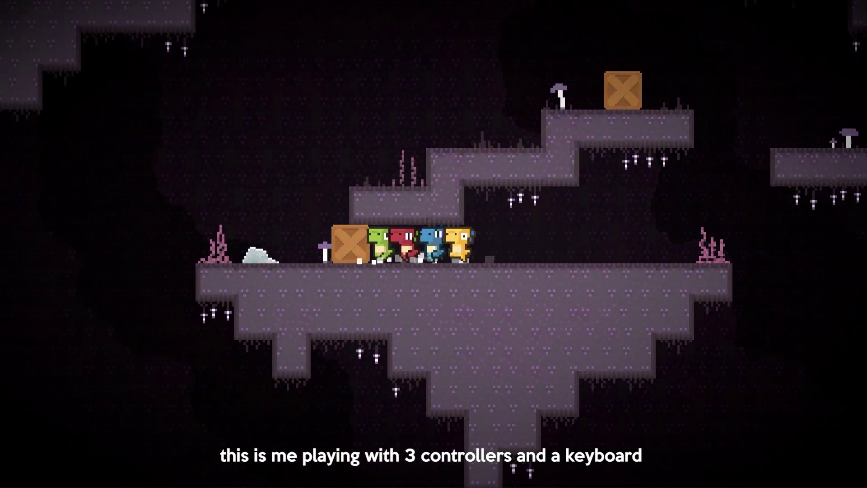
key(Left)
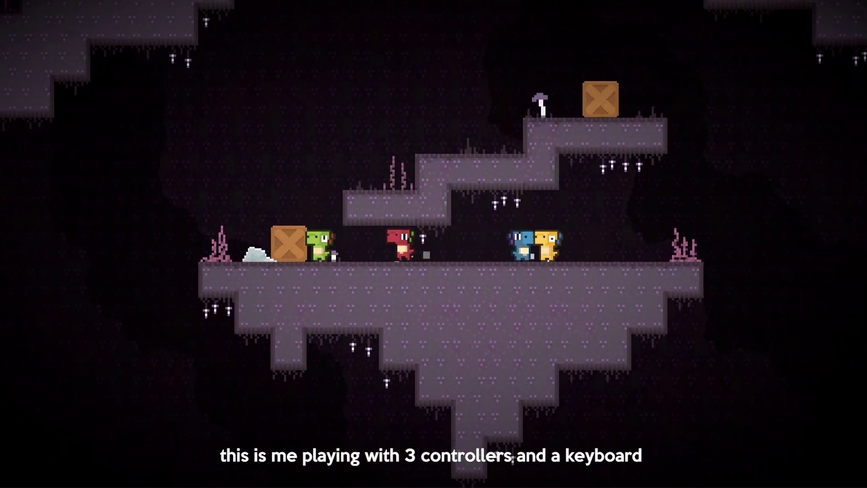